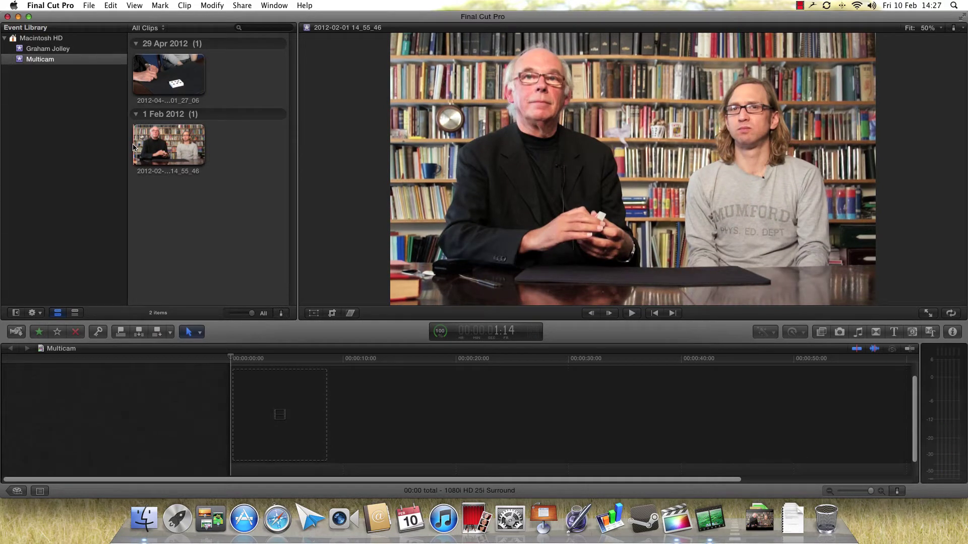
# Select the 1 Feb and 29 Apr camera clips and start a new multicam clip from them
pyautogui.click(138, 144)
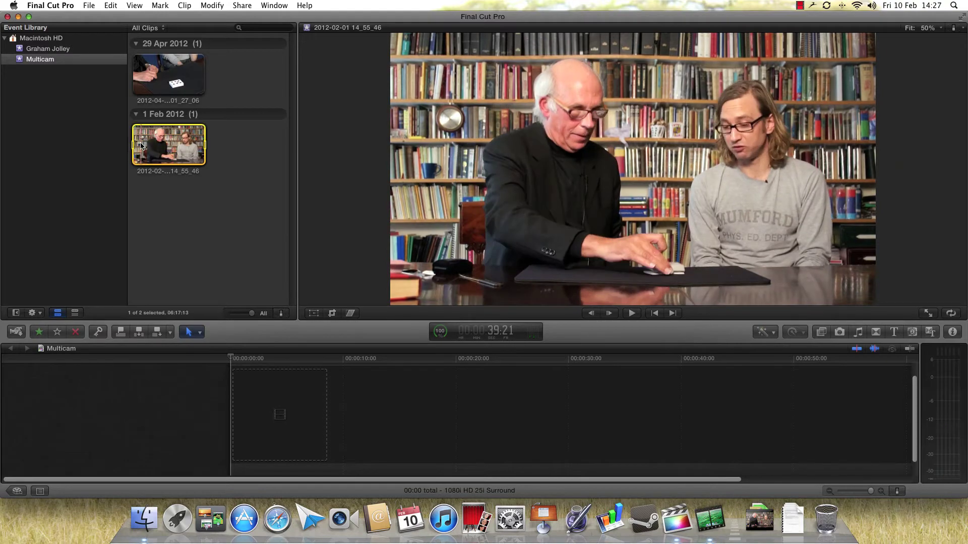
pyautogui.keyDown('super'); pyautogui.click(156, 66); pyautogui.keyUp('super')
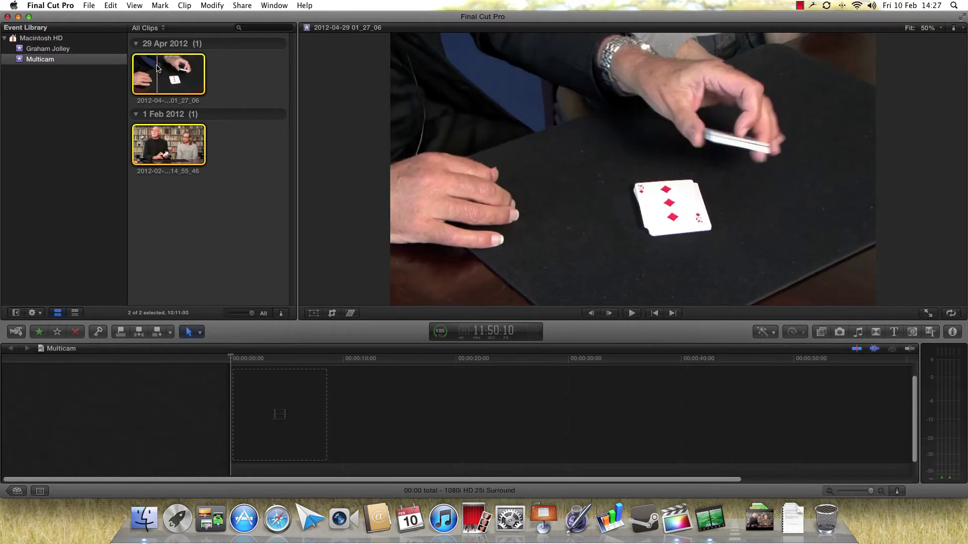
pyautogui.rightClick(157, 66)
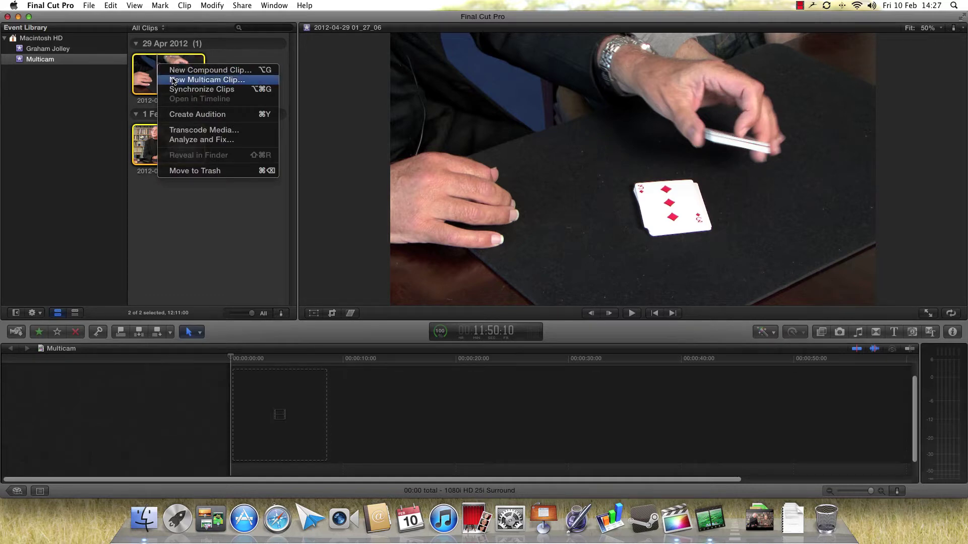
pyautogui.click(173, 80)
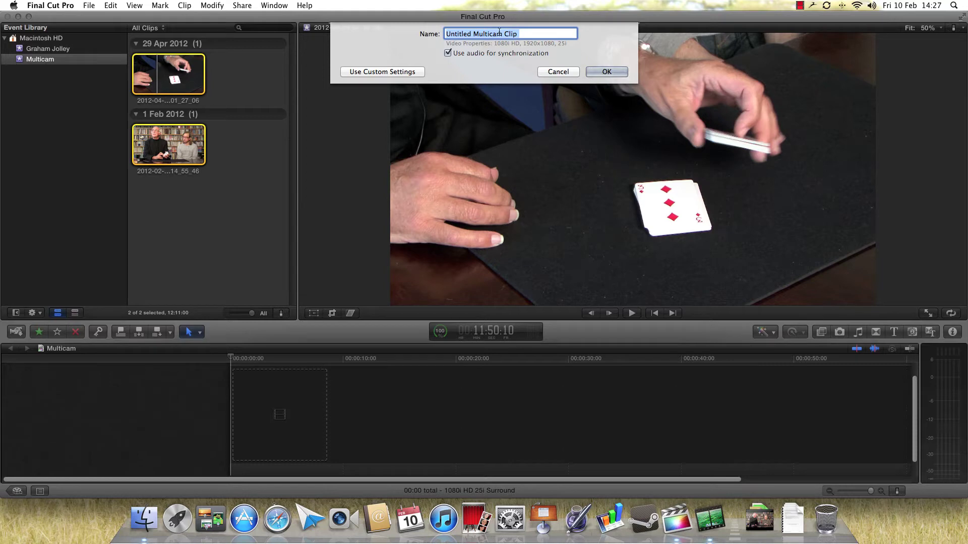
# Name the multicam clip 'Performance', keep automatic settings, and confirm it
pyautogui.write('Performa')
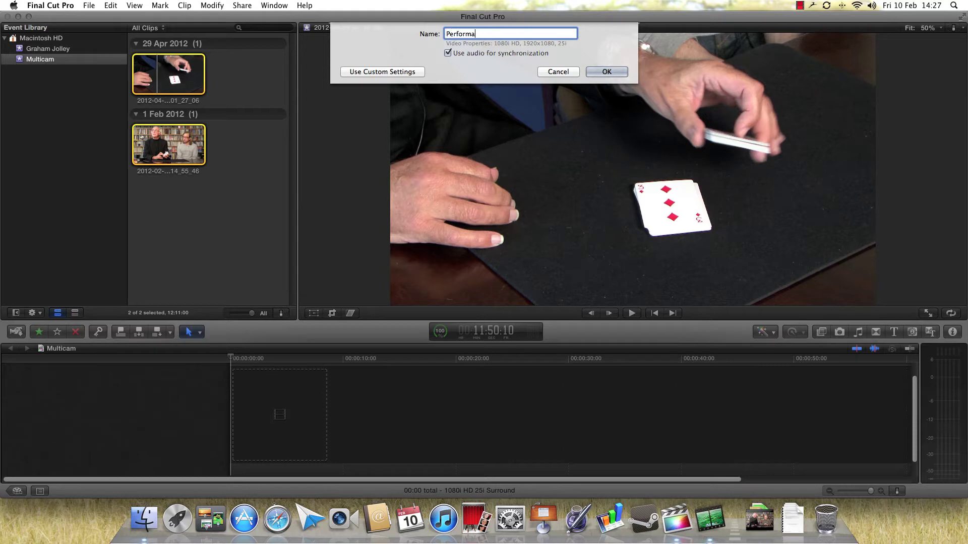
pyautogui.write('nce')
pyautogui.click(367, 75)
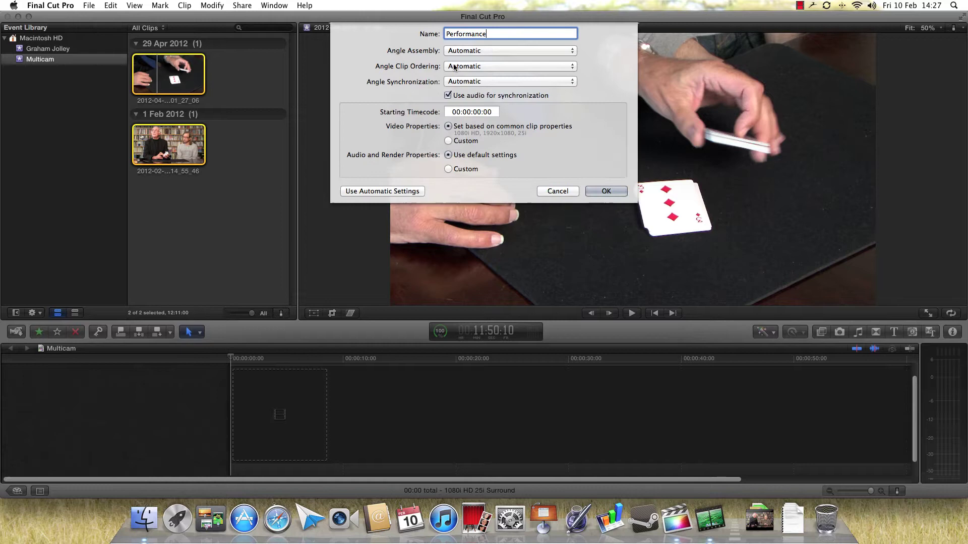
pyautogui.click(382, 192)
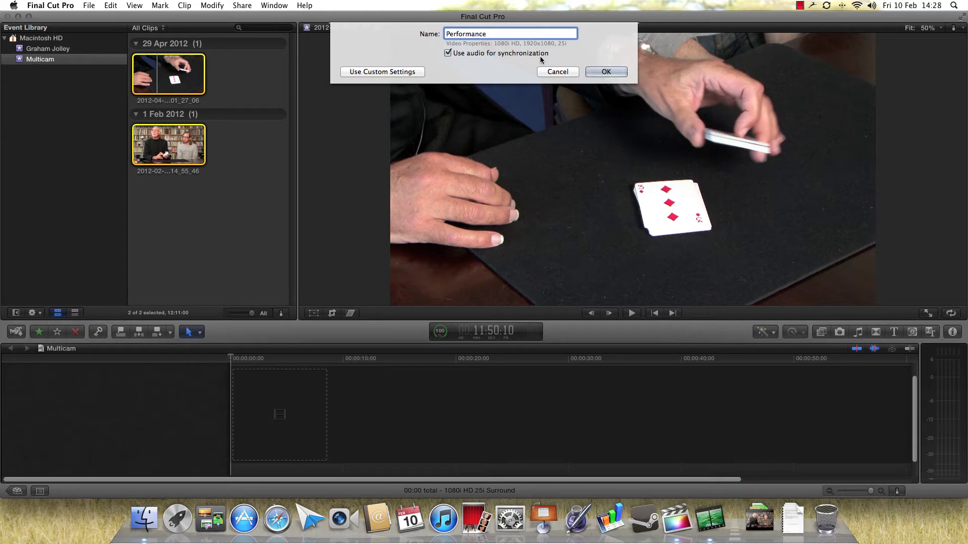
pyautogui.click(601, 74)
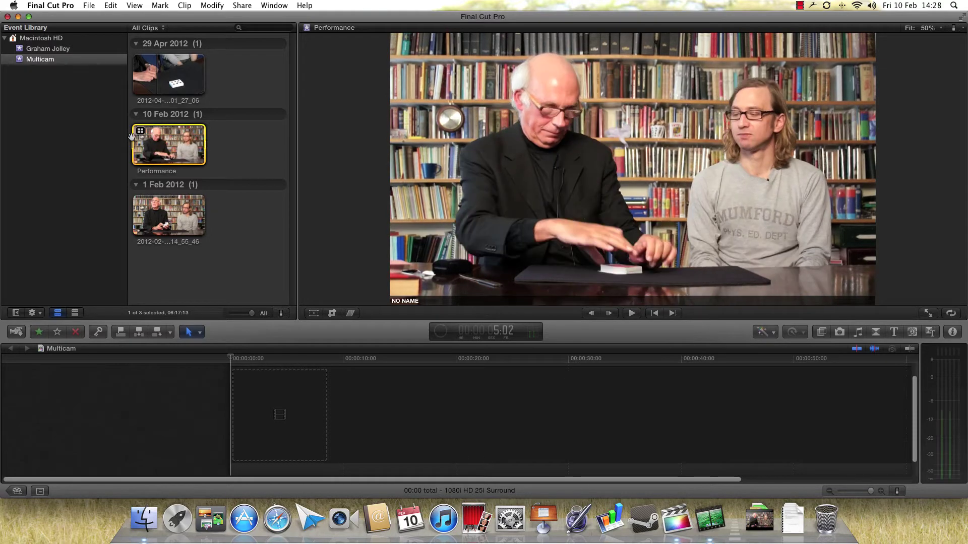
# Select the original 1 Feb and 29 Apr camera clips and mark both as rejected
pyautogui.click(207, 268)
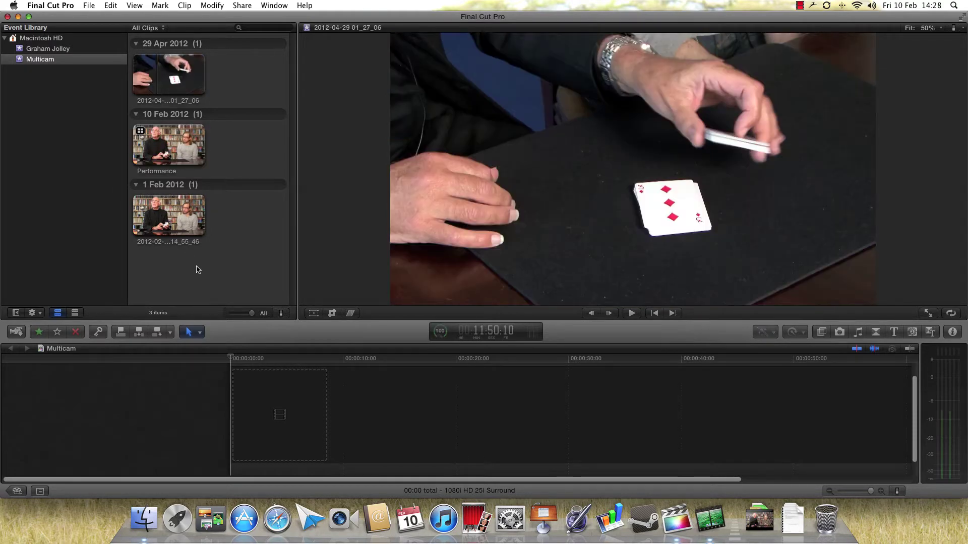
pyautogui.click(185, 216)
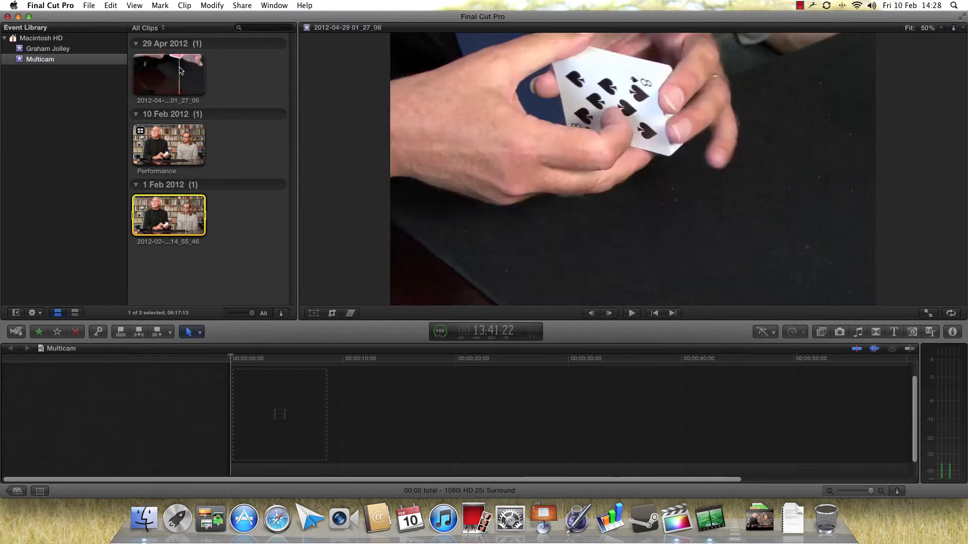
pyautogui.keyDown('super'); pyautogui.click(179, 72); pyautogui.keyUp('super')
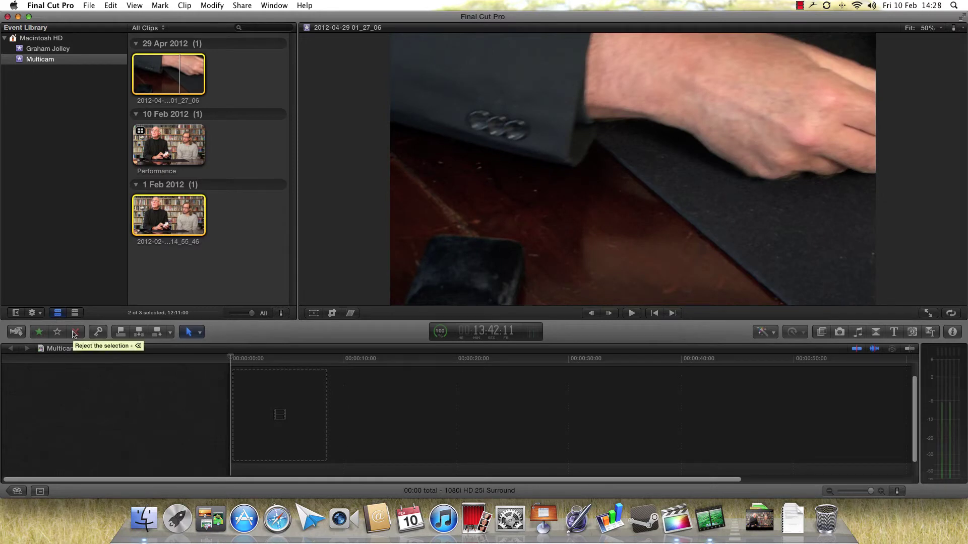
pyautogui.click(75, 333)
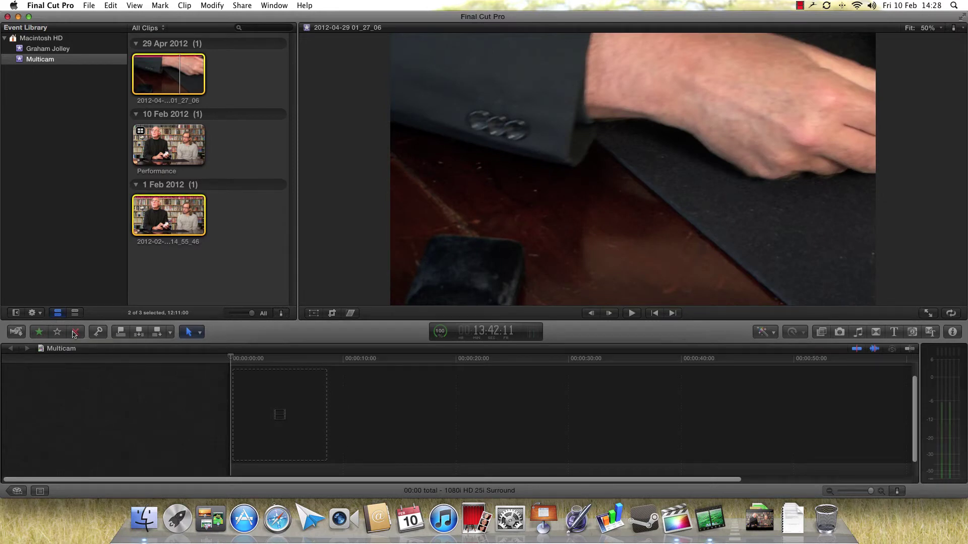
# Filter the event to Hide Rejected, preview the Performance clip, and select it
pyautogui.click(145, 28)
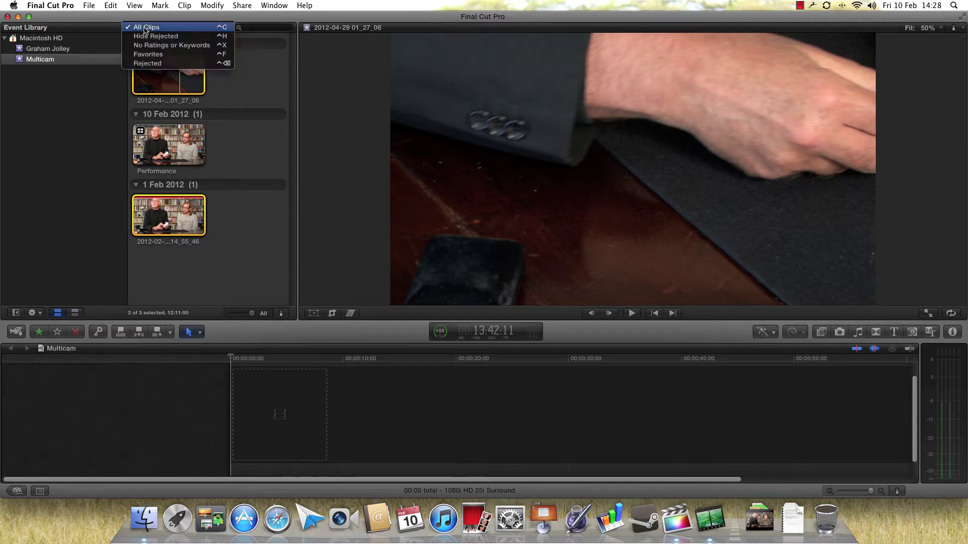
pyautogui.click(144, 37)
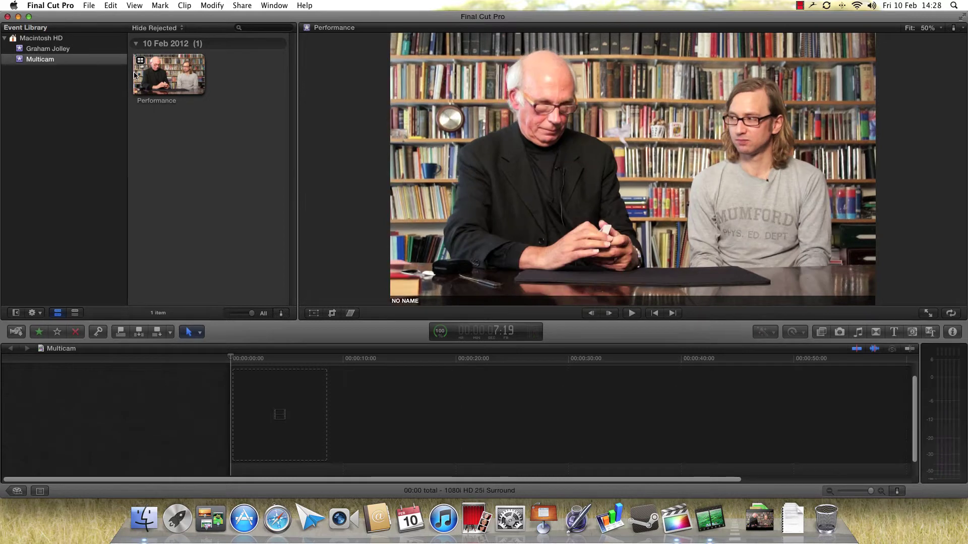
pyautogui.press('space')
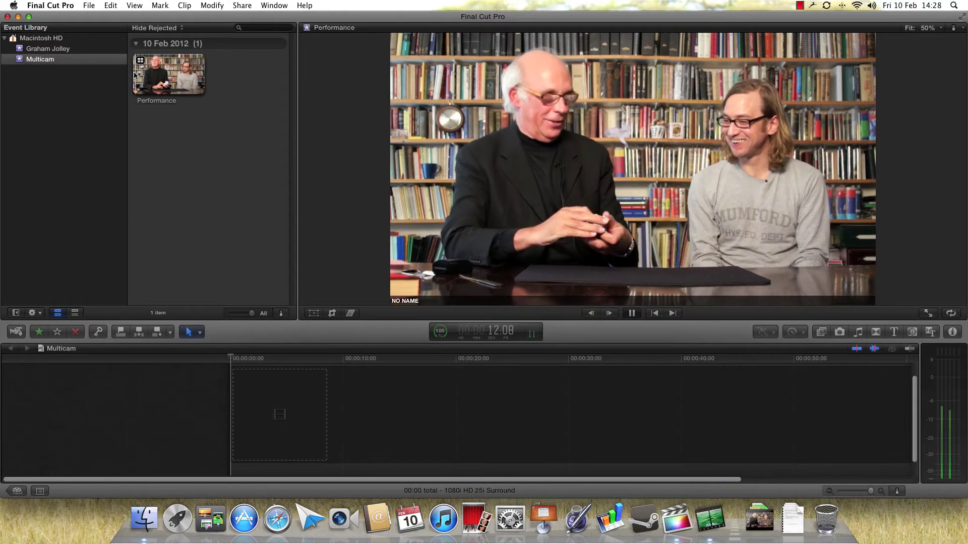
pyautogui.press('space')
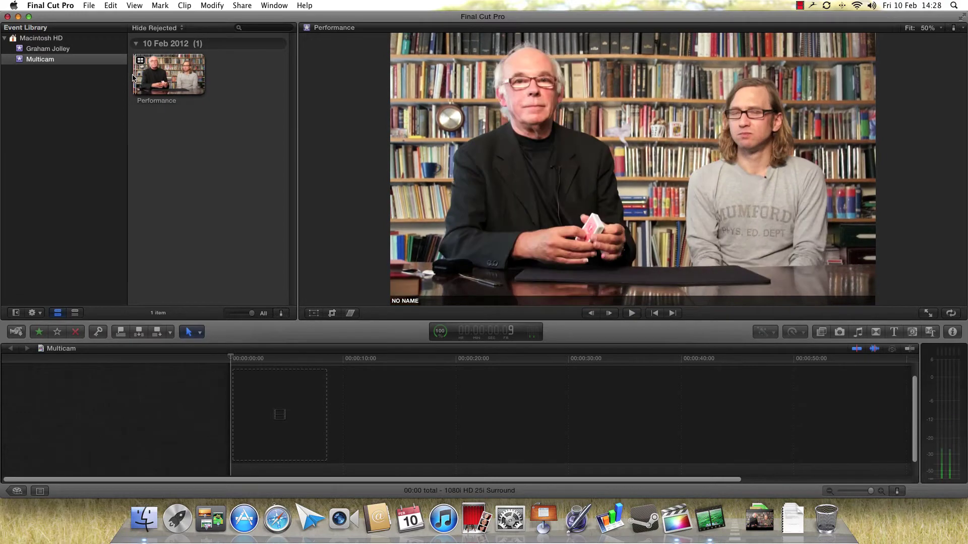
pyautogui.click(136, 75)
# Drag the Performance multicam clip from the browser into the Multicam project timeline
pyautogui.moveTo(138, 75); pyautogui.dragTo(144, 82)
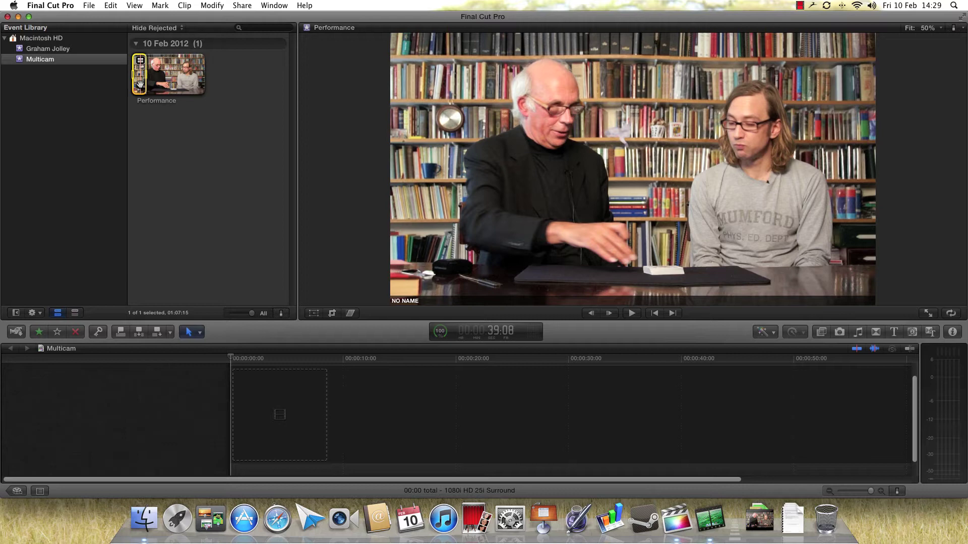
pyautogui.moveTo(140, 83); pyautogui.dragTo(251, 409)
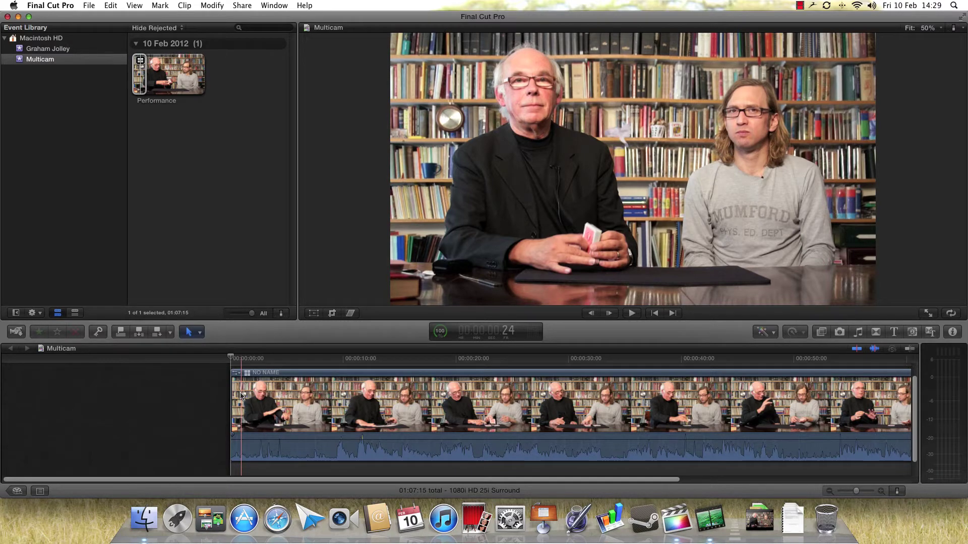
# Show the Angle Viewer from the Window menu to display the NO NAME and Sony HDV-VCR angles
pyautogui.click(282, 5)
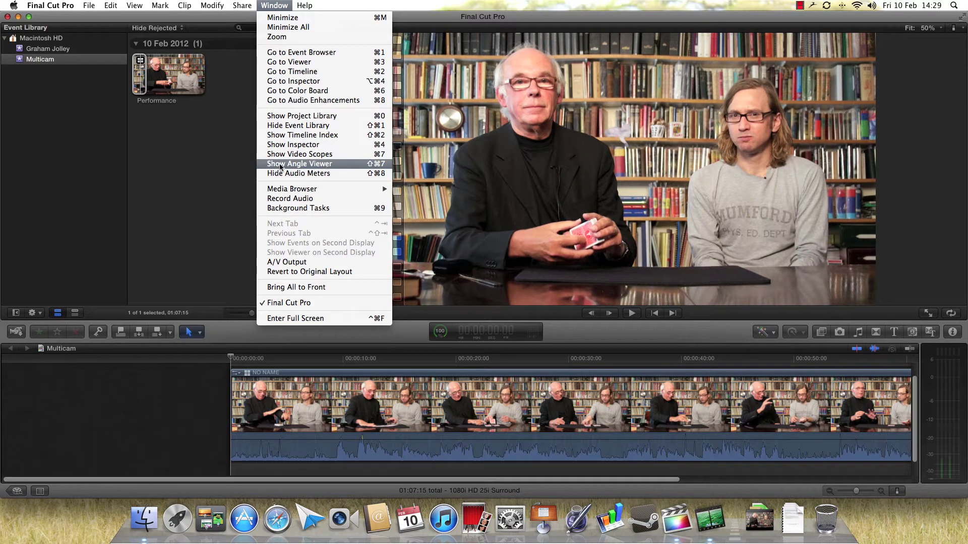
pyautogui.click(334, 167)
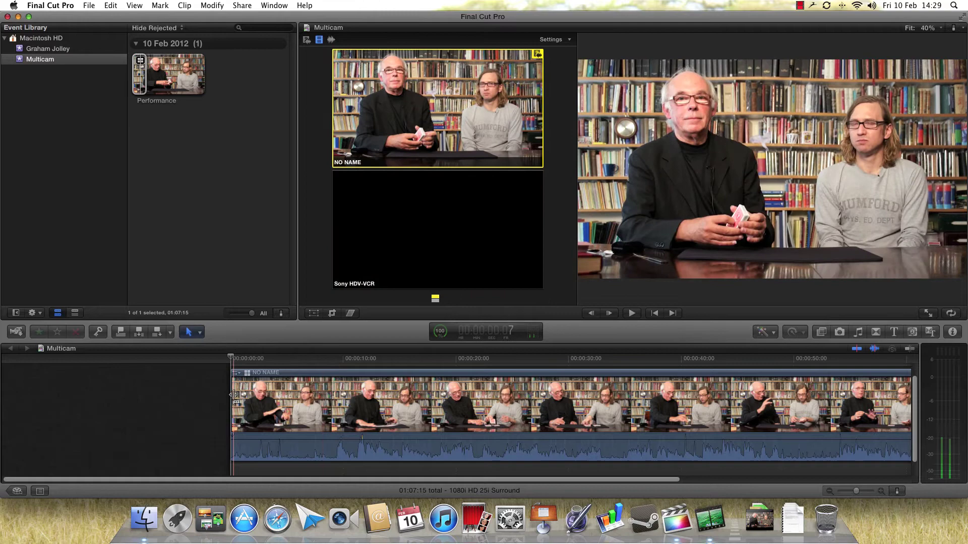
# Trim the multicam clip's start so the project runs 58:13, and return the playhead to 00:00:00:00
pyautogui.moveTo(232, 398); pyautogui.dragTo(334, 398)
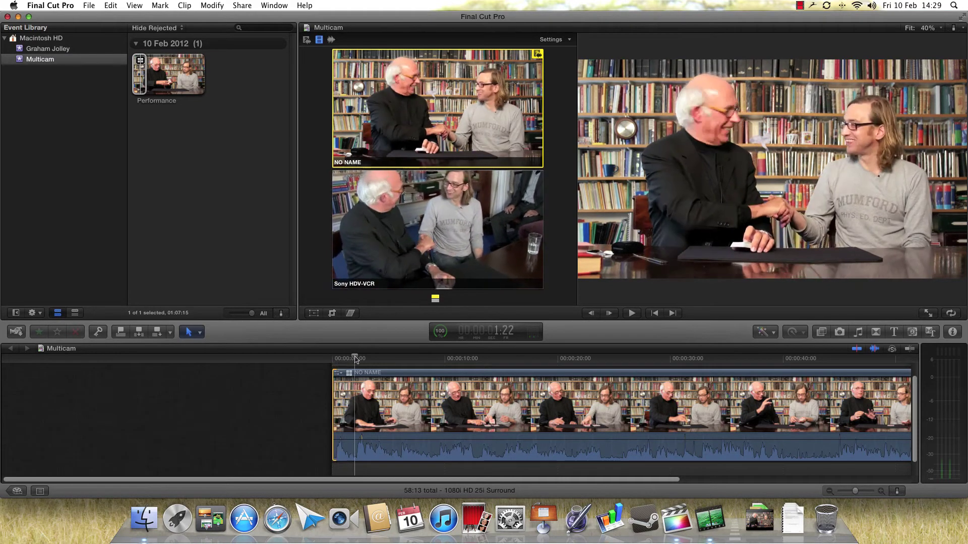
pyautogui.moveTo(355, 359); pyautogui.dragTo(330, 359)
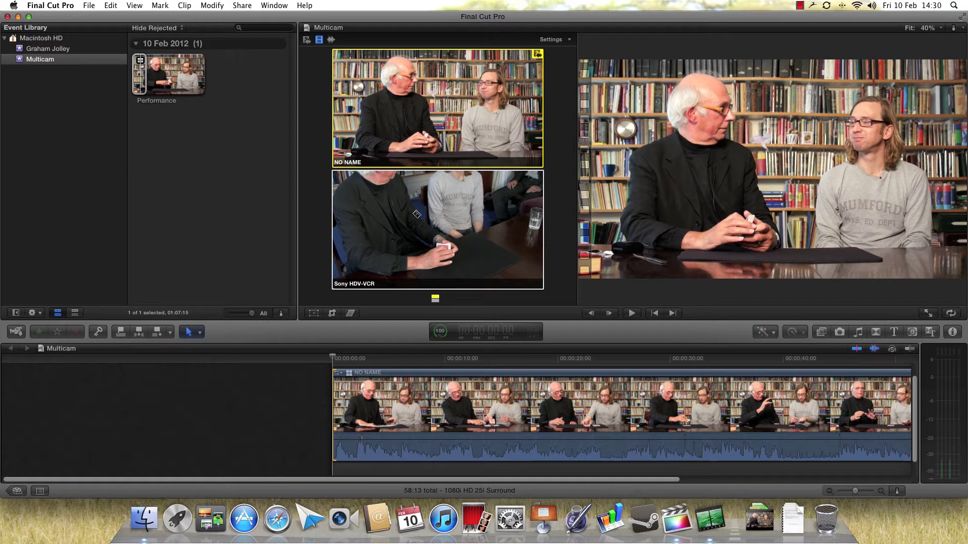
# Take audio from the Sony HDV-VCR angle, then set angle switching to video only
pyautogui.click(330, 41)
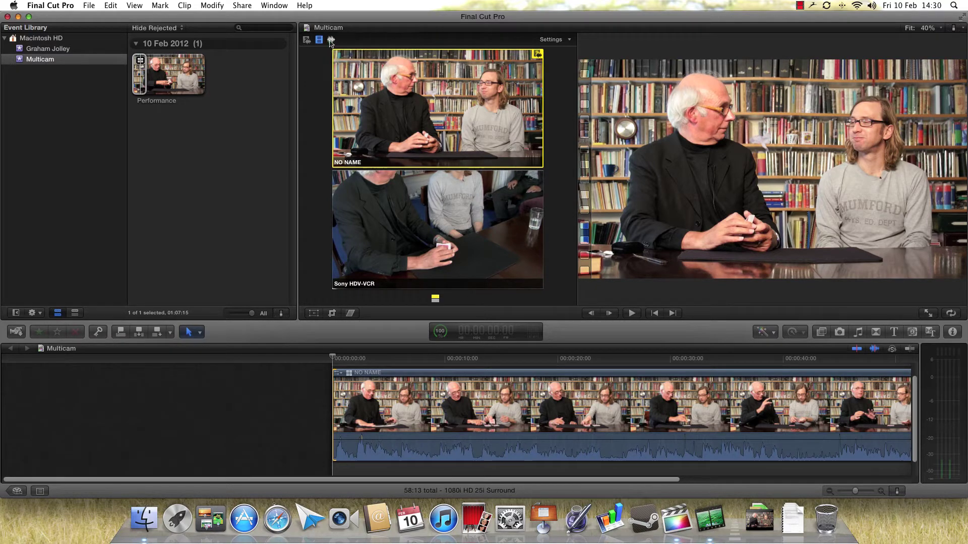
pyautogui.click(541, 179)
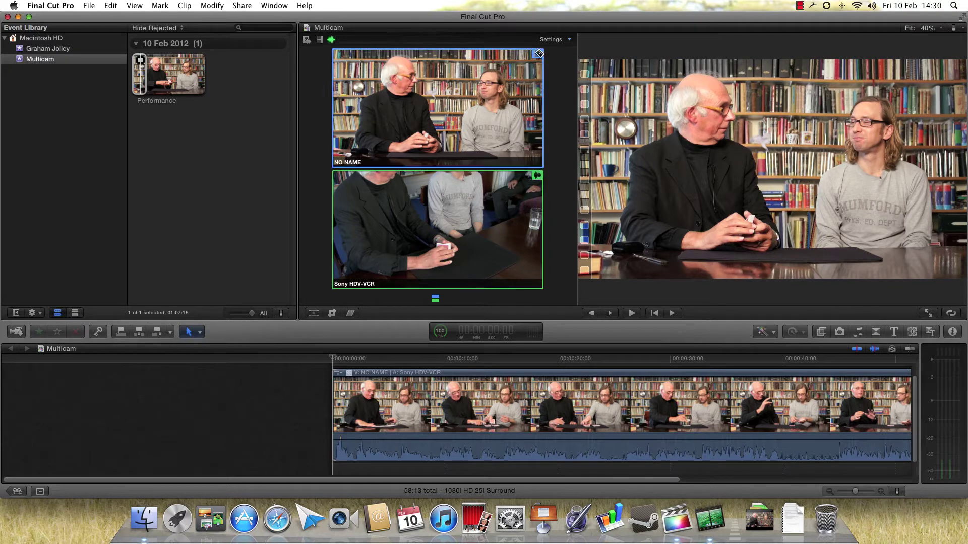
pyautogui.click(319, 41)
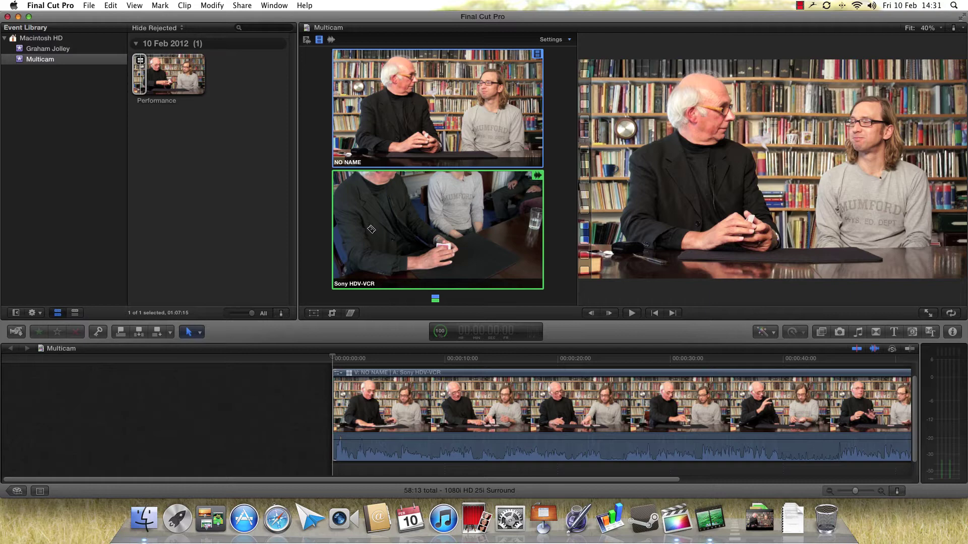
pyautogui.click(546, 40)
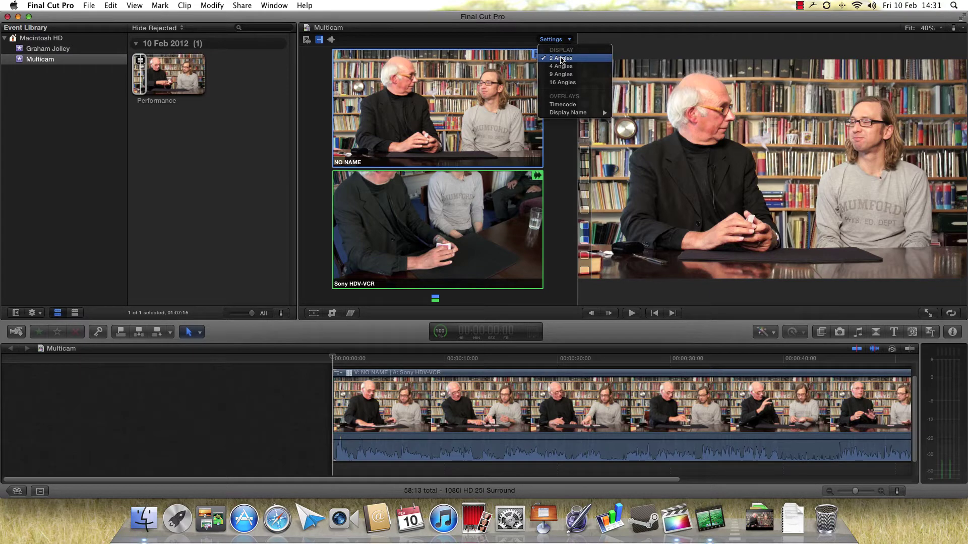
pyautogui.click(561, 58)
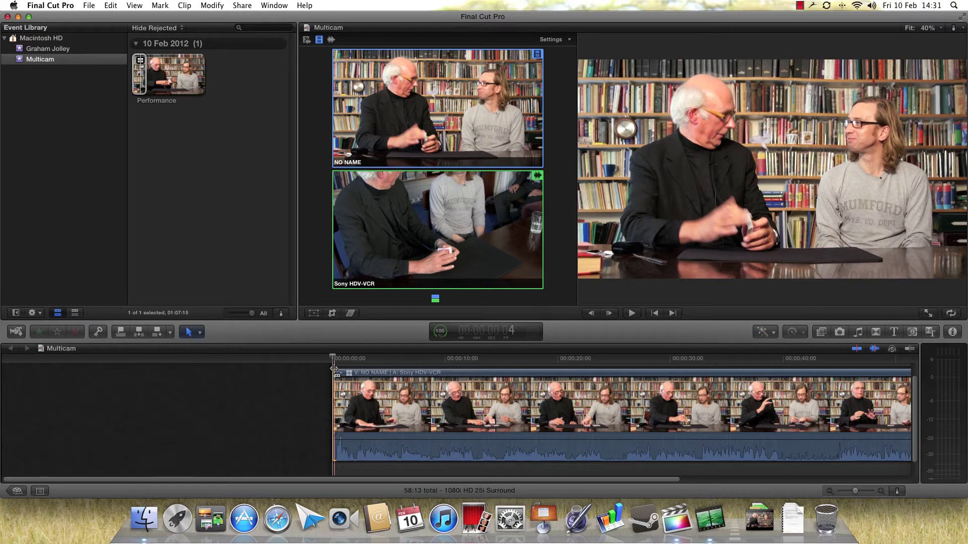
# During playback, cut between Sony HDV-VCR (2) and NO NAME (1) six times, stopping around 55 seconds
pyautogui.press('space')
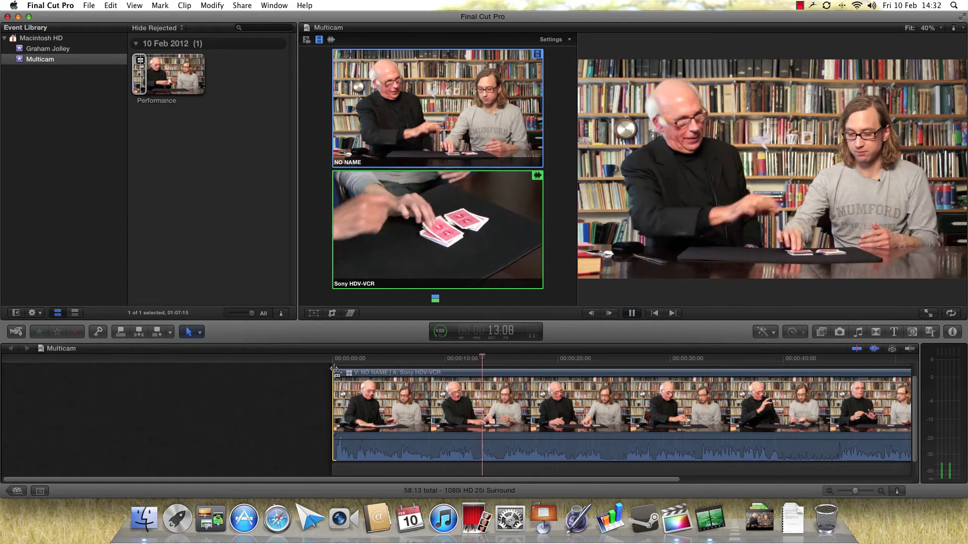
pyautogui.press('2')
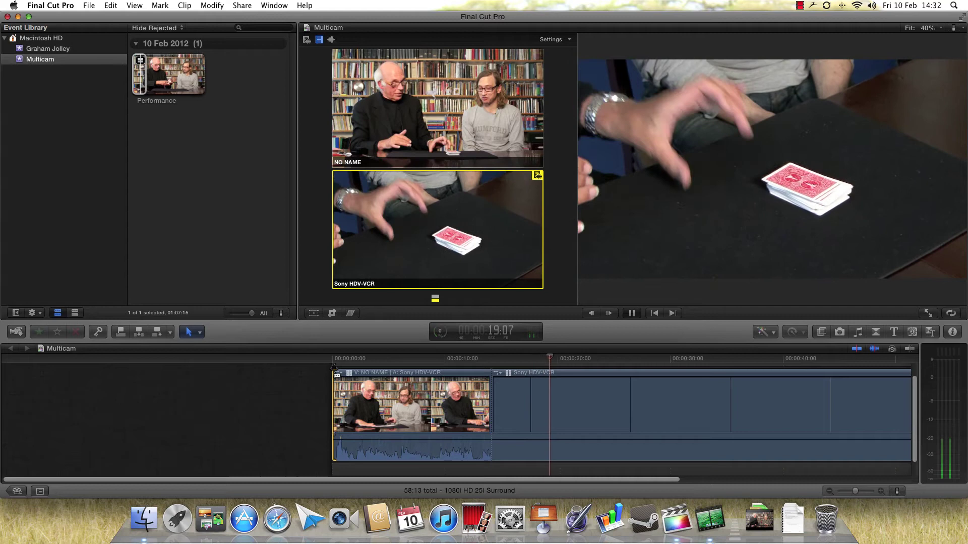
pyautogui.press('1')
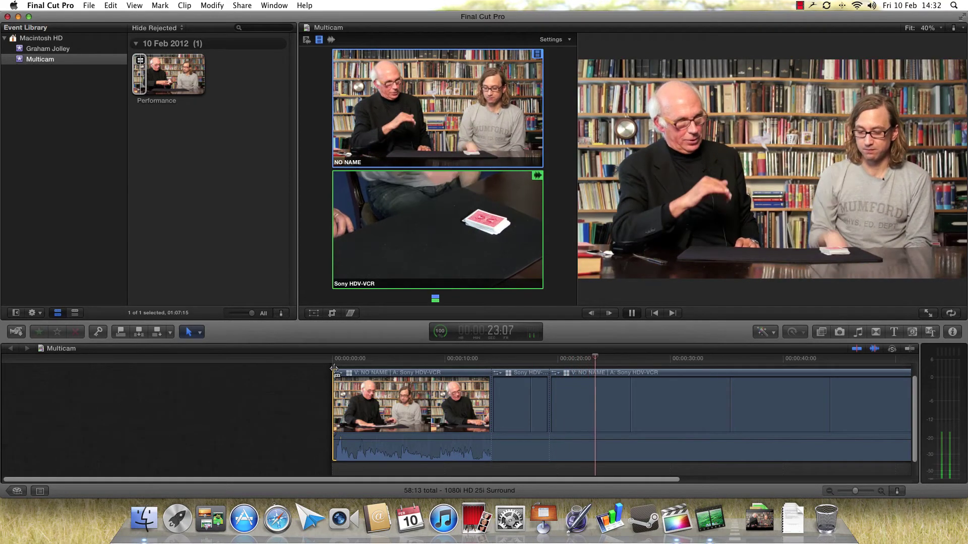
pyautogui.press('2')
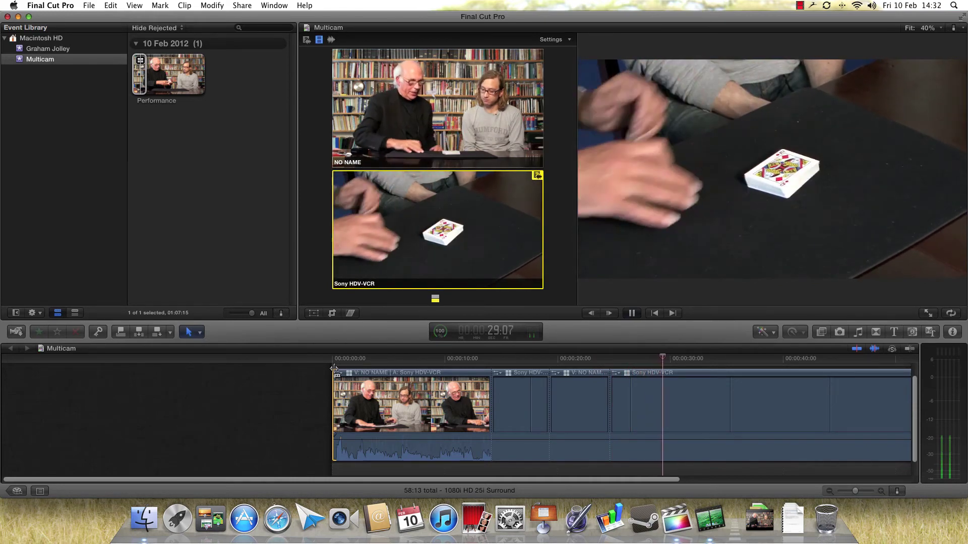
pyautogui.press('1')
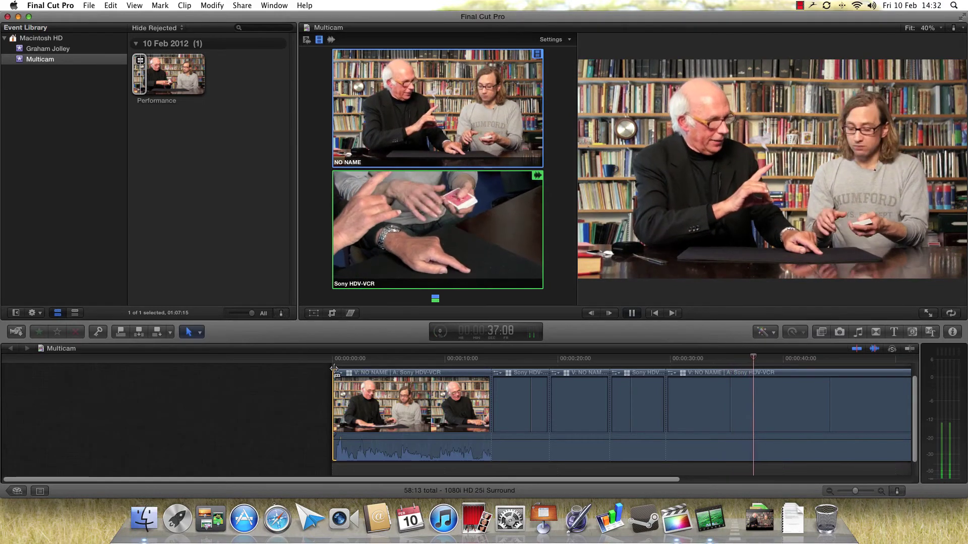
pyautogui.press('2')
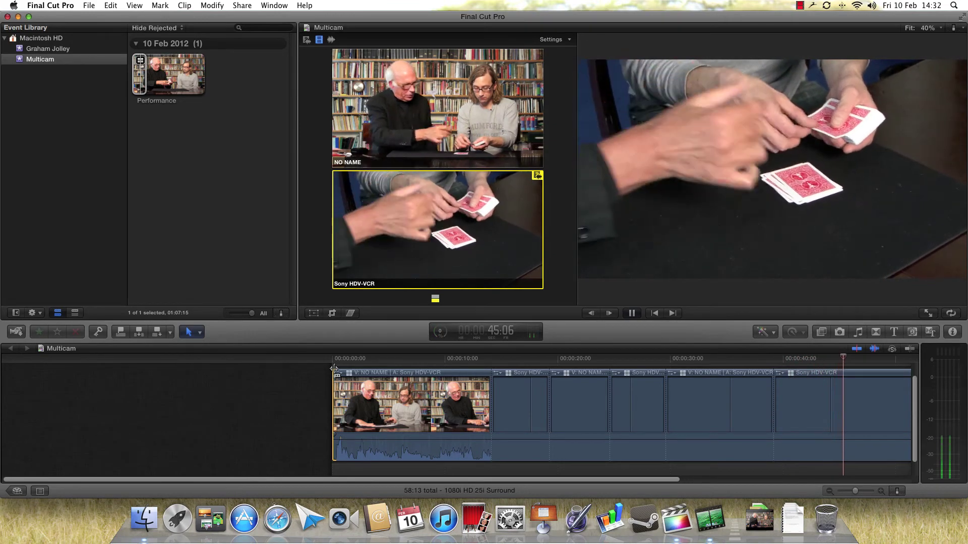
pyautogui.press('1')
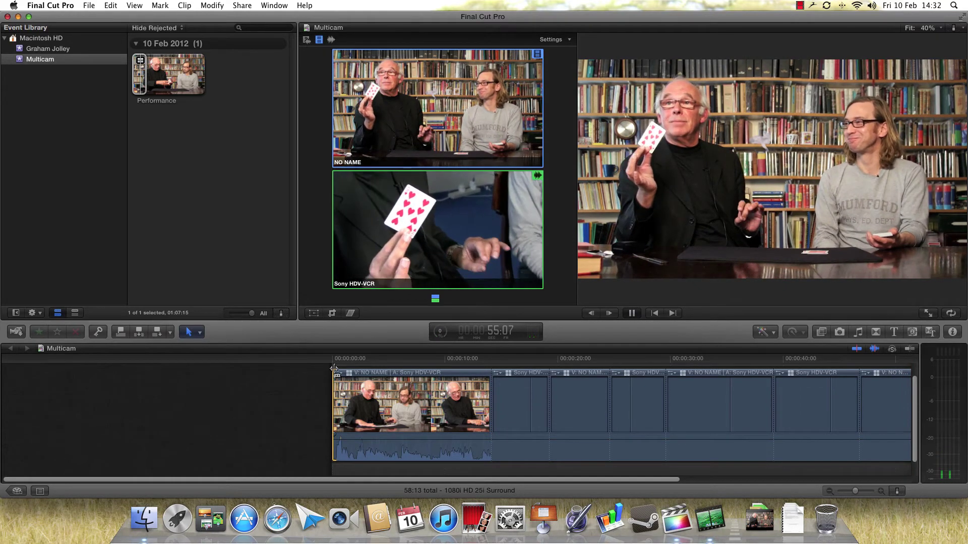
pyautogui.press('space')
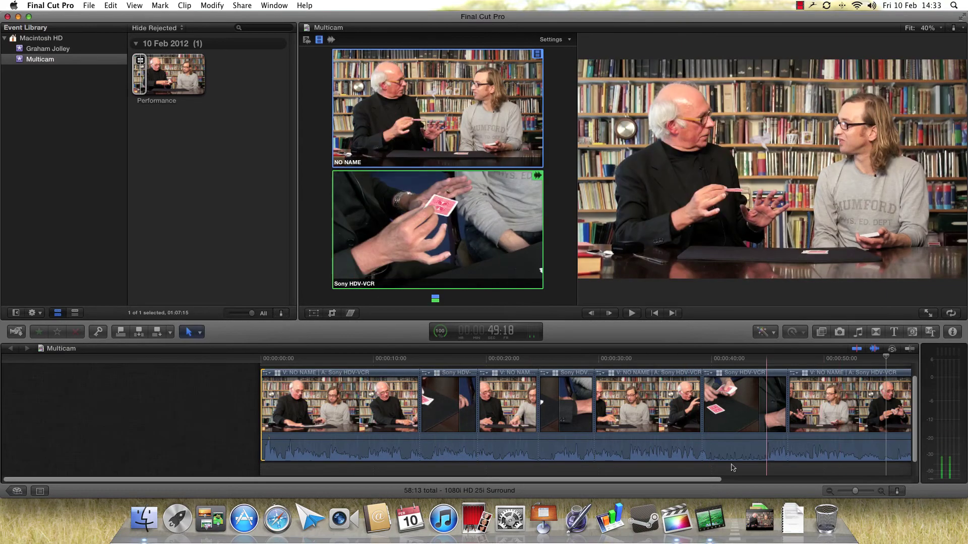
pyautogui.hscroll(2, 732, 454)
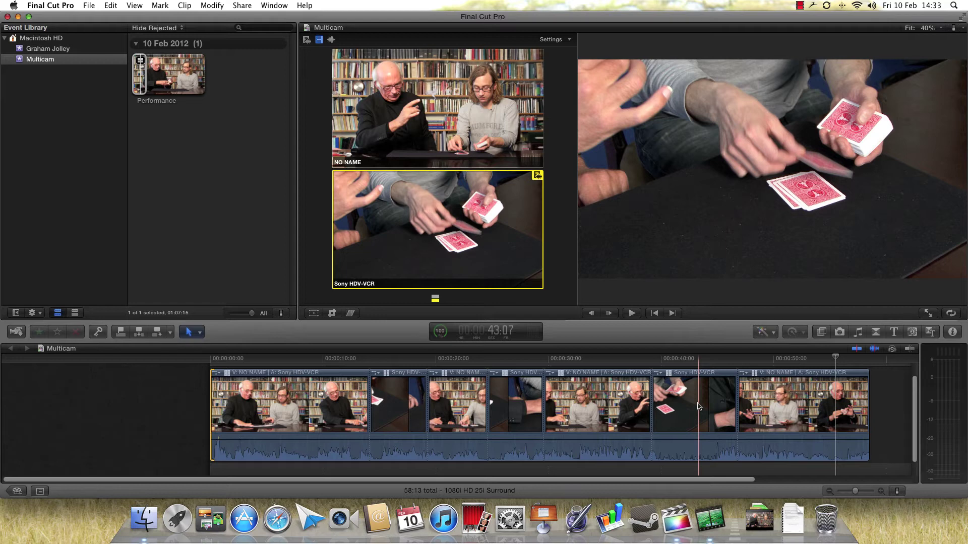
pyautogui.press('space')
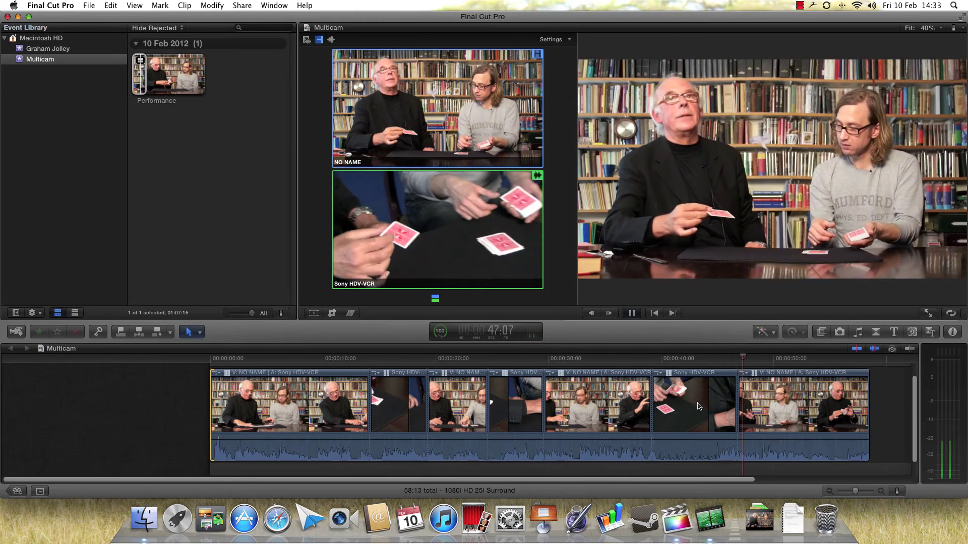
pyautogui.press('space')
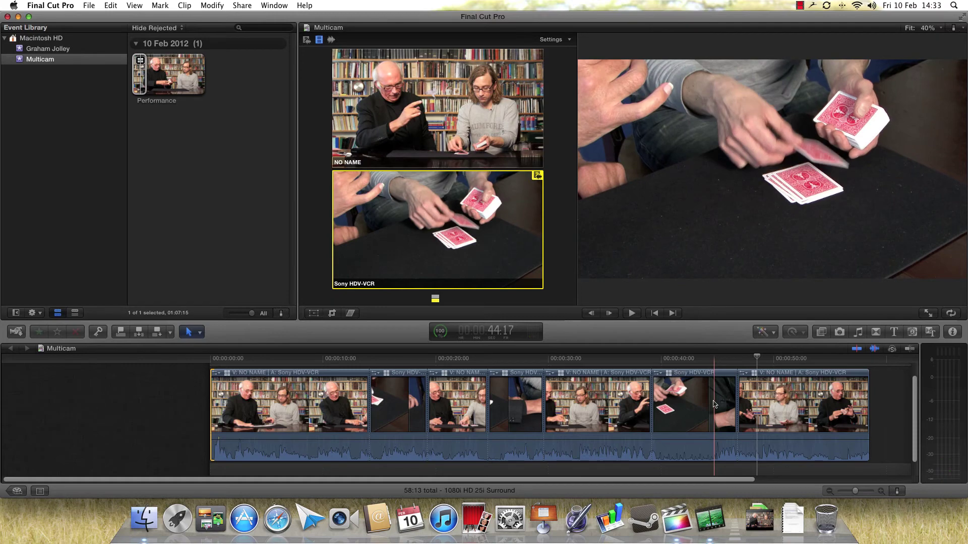
pyautogui.press('space')
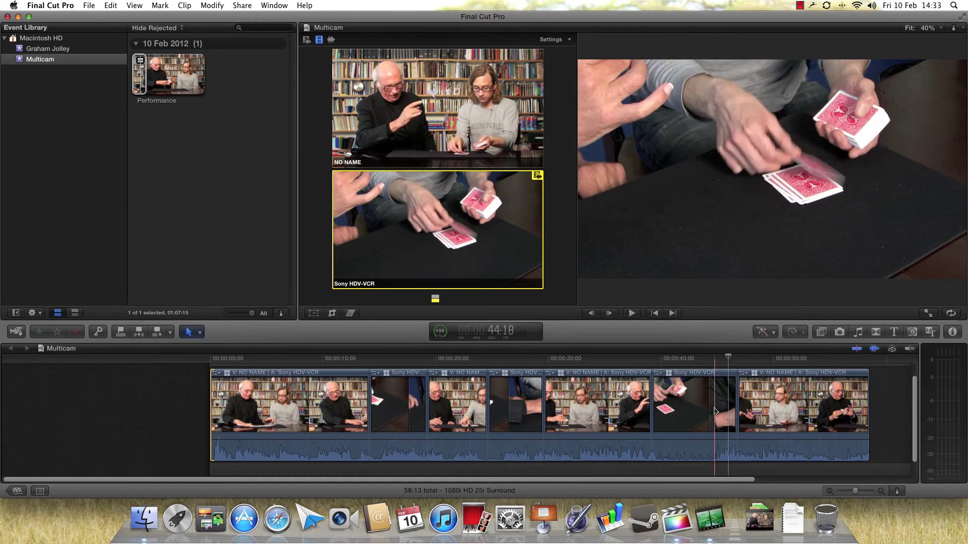
pyautogui.press('space')
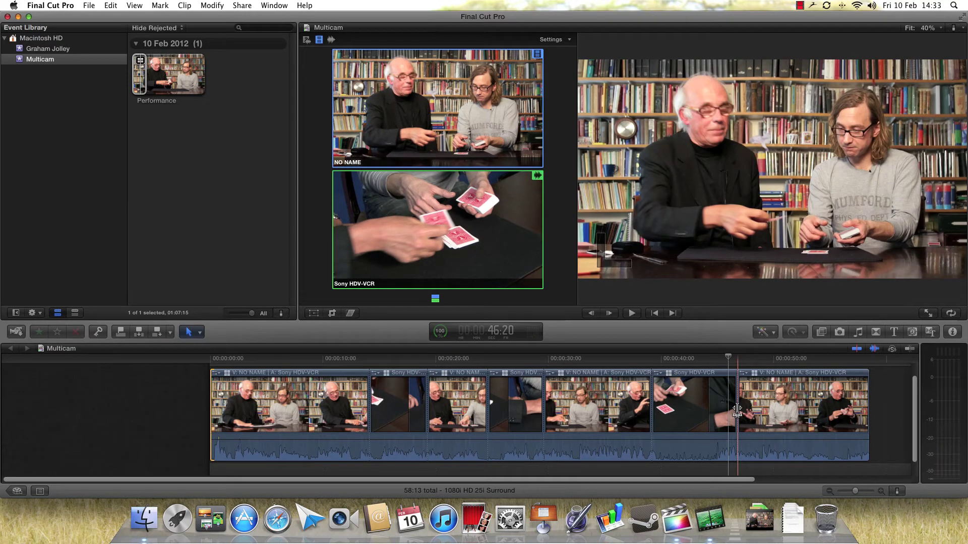
# Move the edit point near 45 seconds about two seconds earlier and play through the new cut
pyautogui.moveTo(737, 410); pyautogui.dragTo(711, 411)
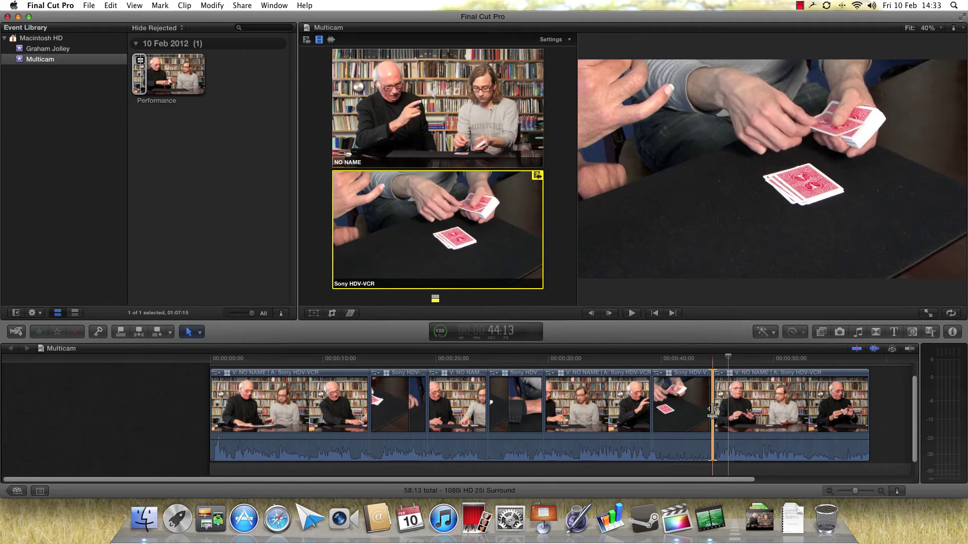
pyautogui.click(694, 361)
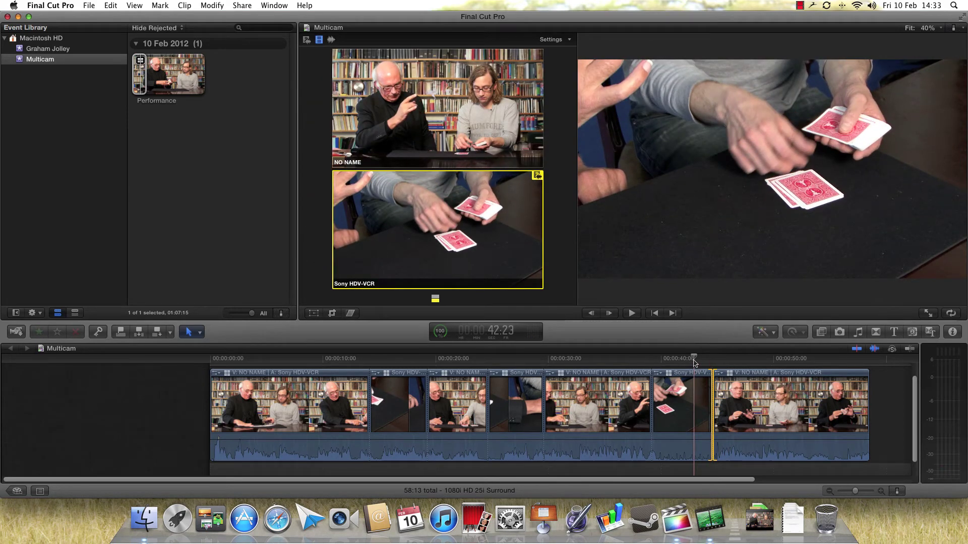
pyautogui.press('space')
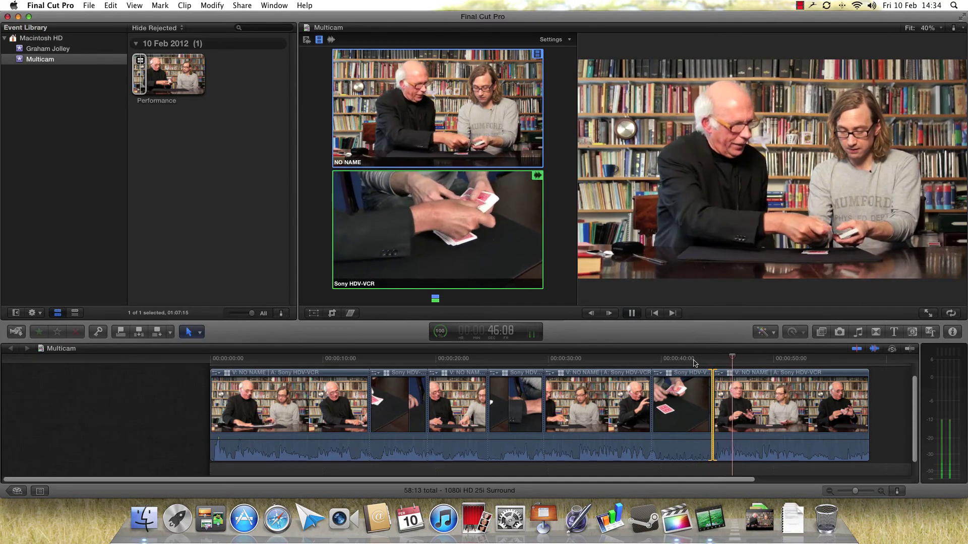
pyautogui.press('space')
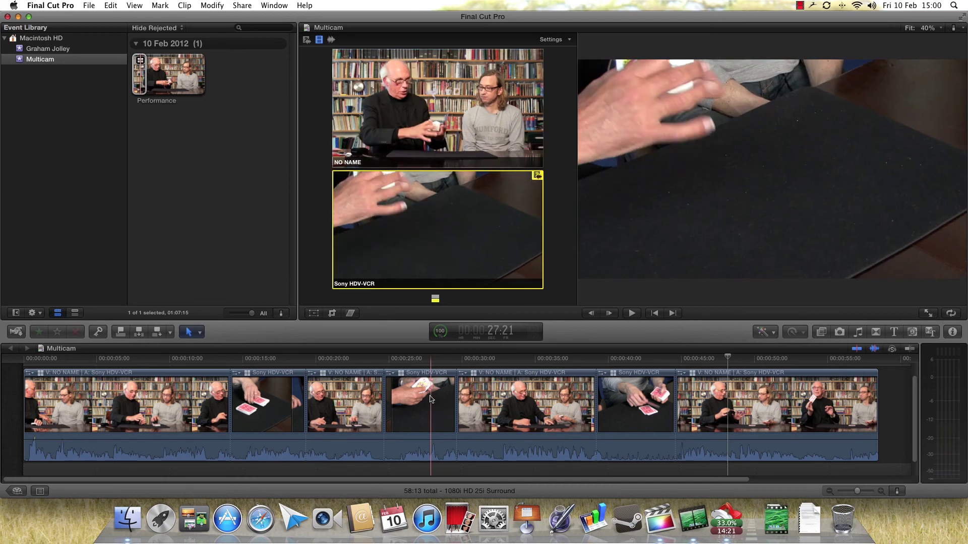
# Select the Sony HDV-VCR segments near 25 and 15 seconds, then bring up the Performance clip's shortcut menu
pyautogui.click(430, 400)
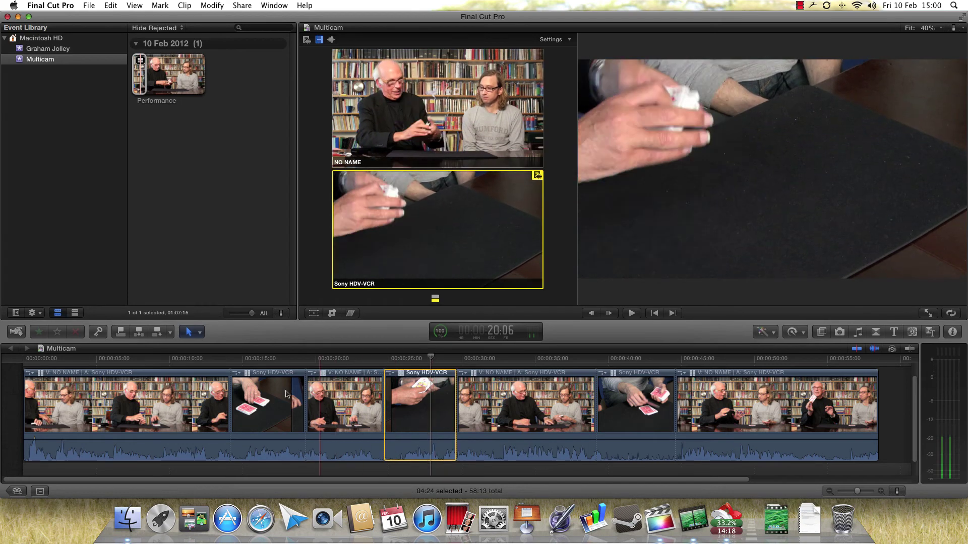
pyautogui.click(276, 395)
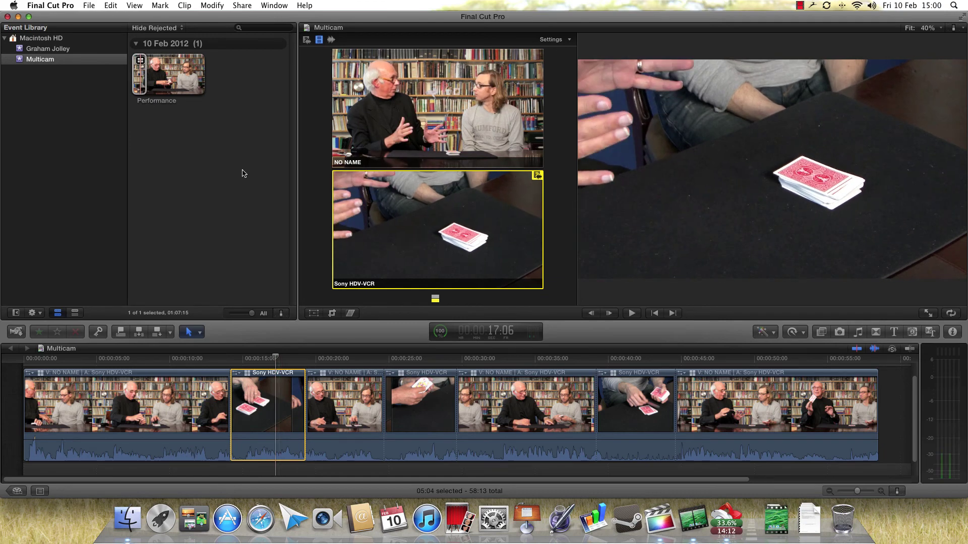
pyautogui.click(163, 67)
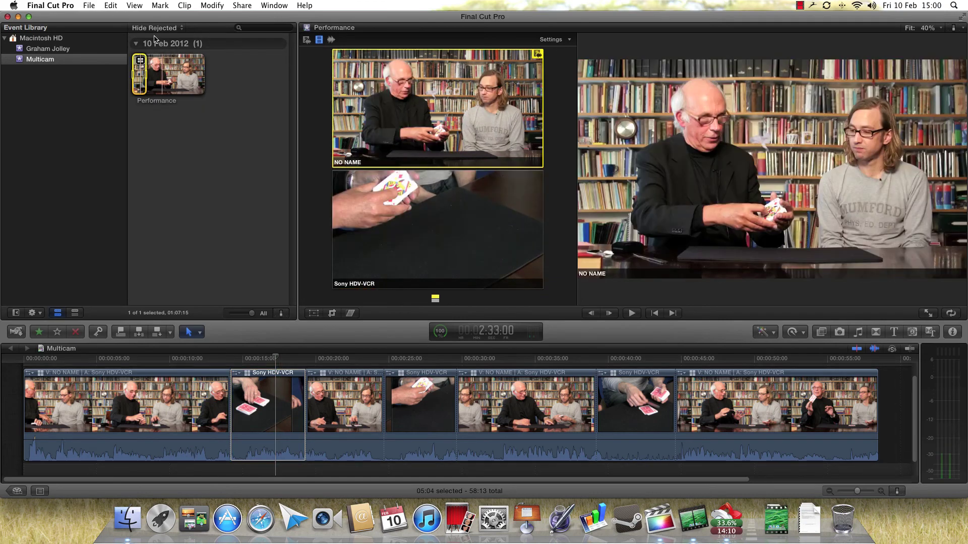
pyautogui.rightClick(157, 73)
pyautogui.click(169, 64)
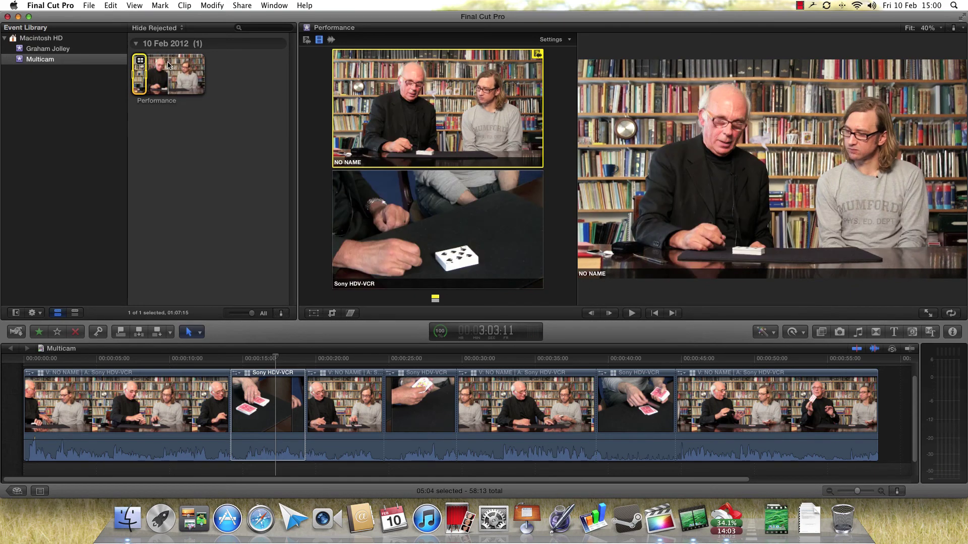
pyautogui.rightClick(141, 74)
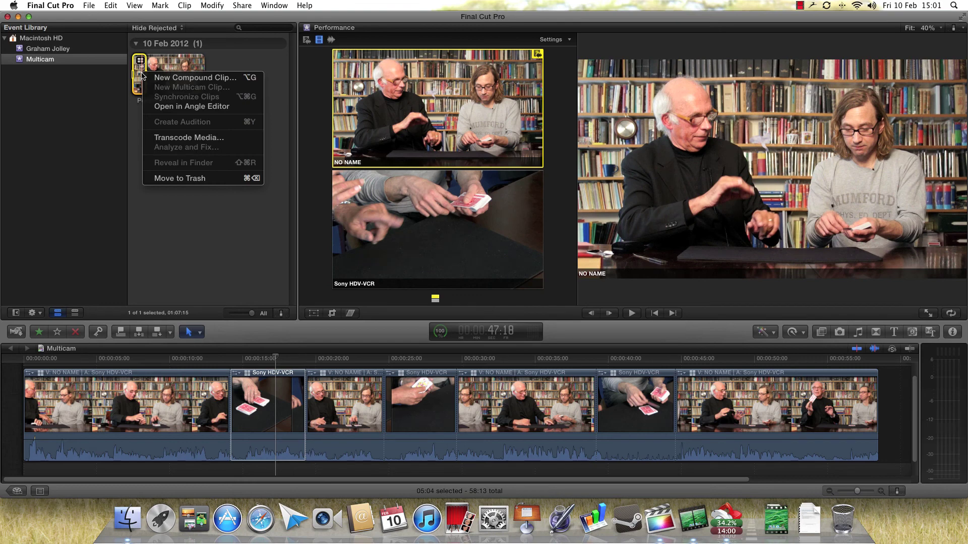
# Open the Performance multicam clip in the Angle Editor and scroll down to the Sony HDV-VCR angle
pyautogui.click(177, 106)
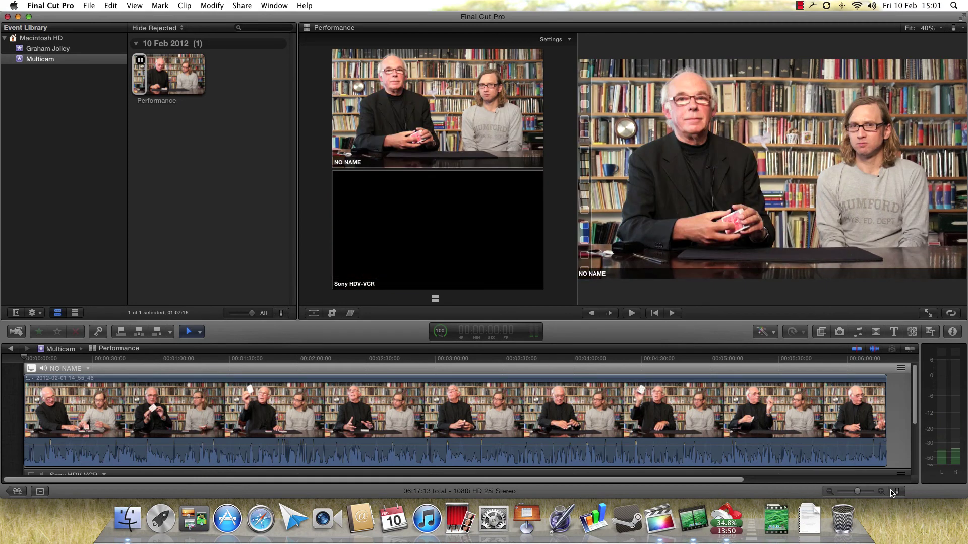
pyautogui.moveTo(900, 474); pyautogui.dragTo(901, 474)
pyautogui.moveTo(916, 402); pyautogui.dragTo(914, 454)
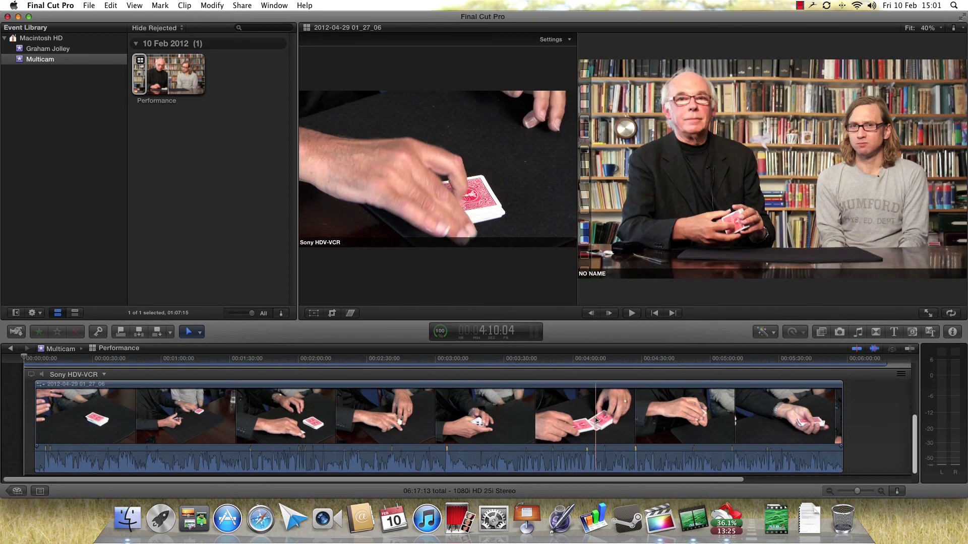
# Select the Sony HDV-VCR angle clip and push its Color Board Global puck up into strong green
pyautogui.click(597, 420)
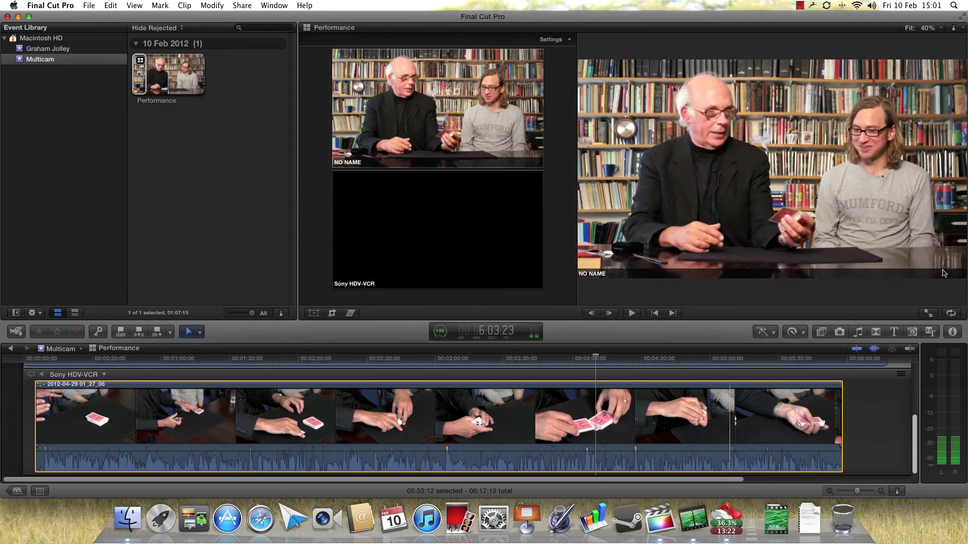
pyautogui.click(953, 333)
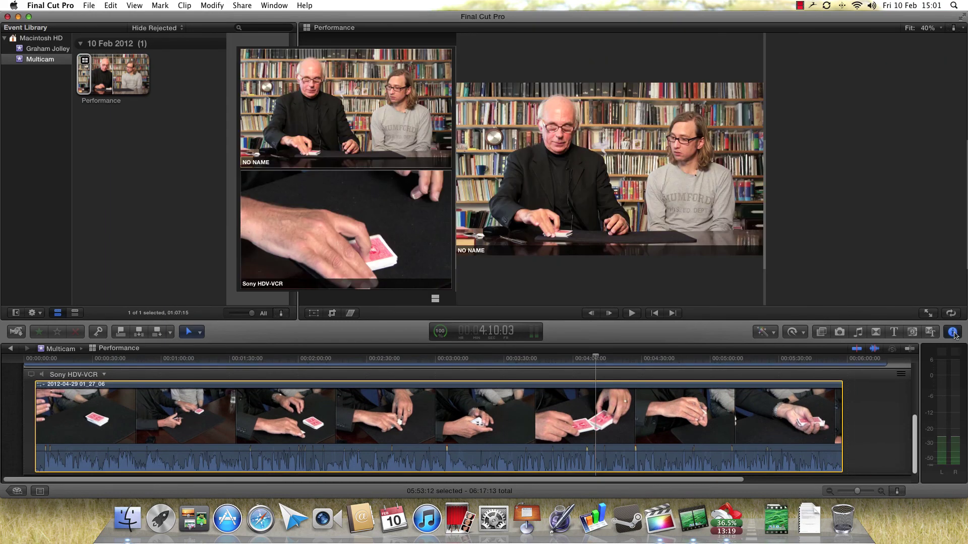
pyautogui.click(837, 28)
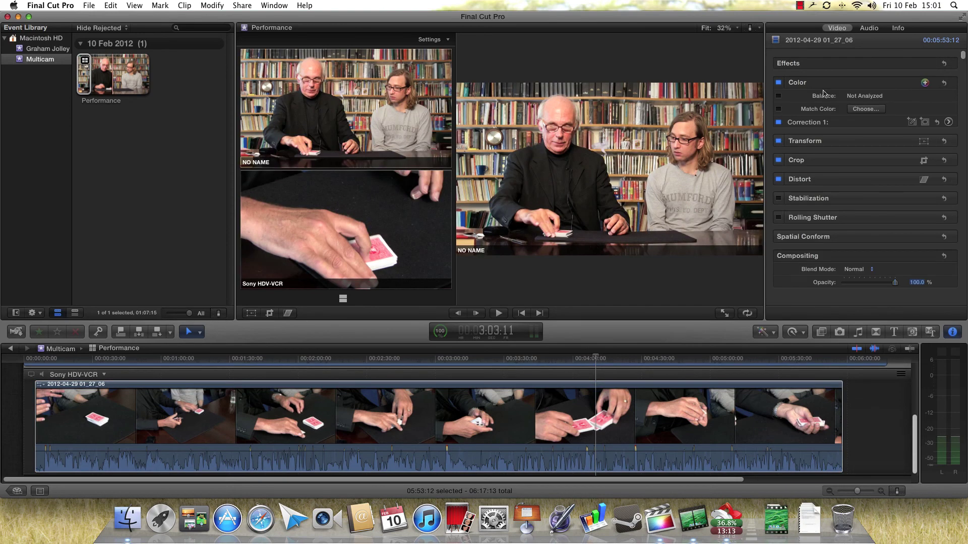
pyautogui.click(943, 122)
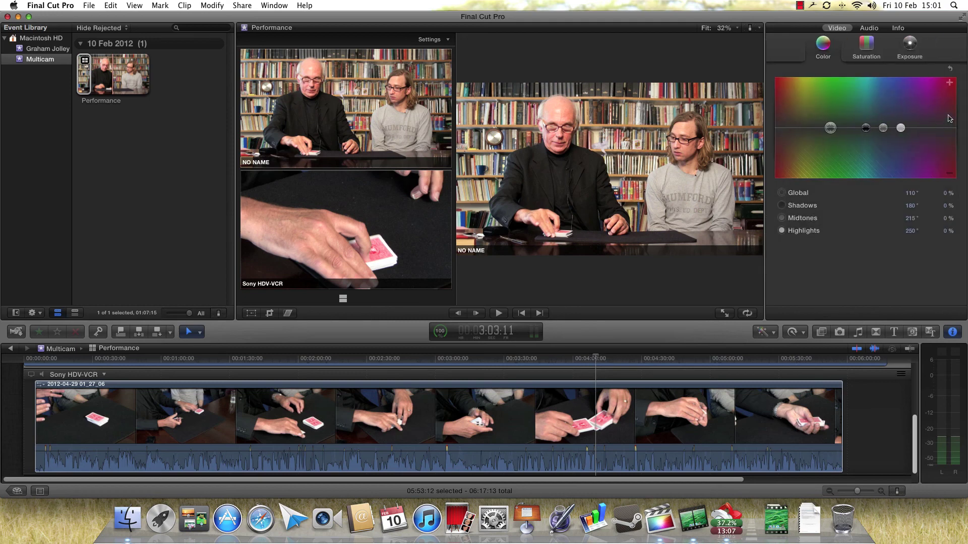
pyautogui.click(831, 127)
pyautogui.moveTo(830, 128); pyautogui.dragTo(831, 96)
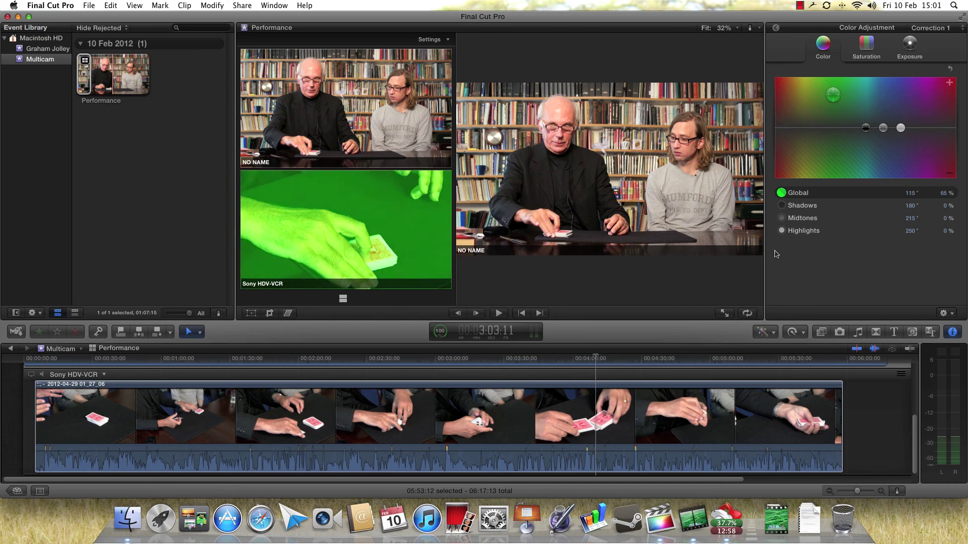
pyautogui.click(43, 414)
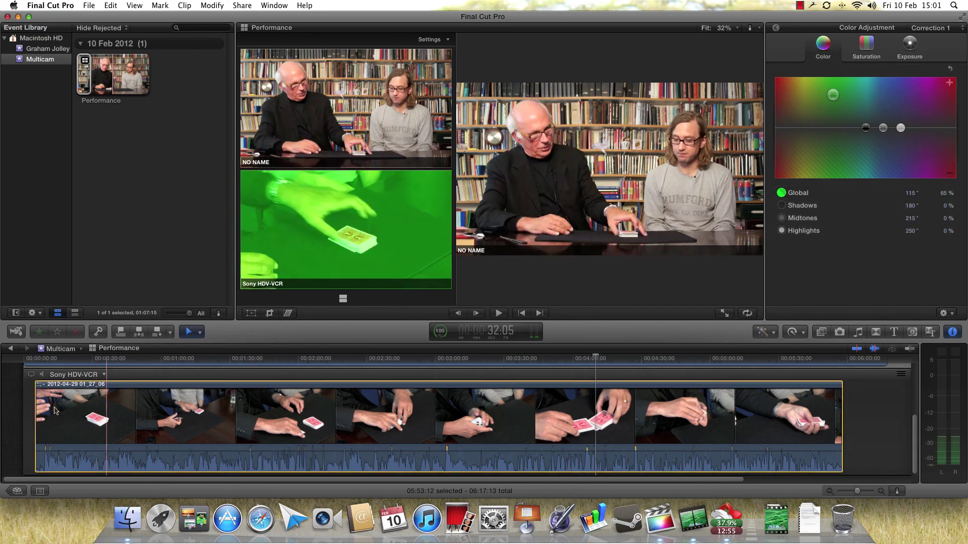
# Reopen the Multicam project from the Project Library, showing the Sony HDV-VCR cuts tinted green
pyautogui.click(17, 493)
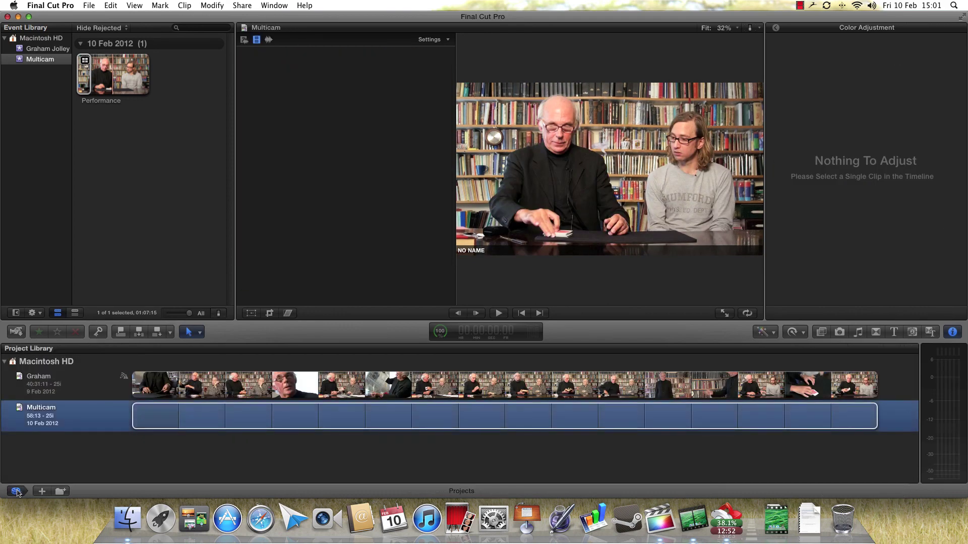
pyautogui.doubleClick(35, 408)
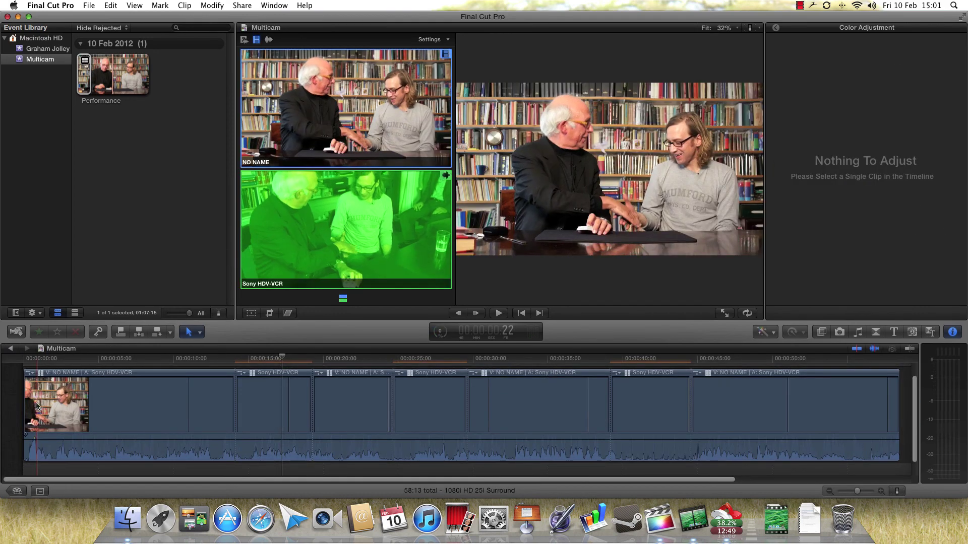
pyautogui.click(18, 492)
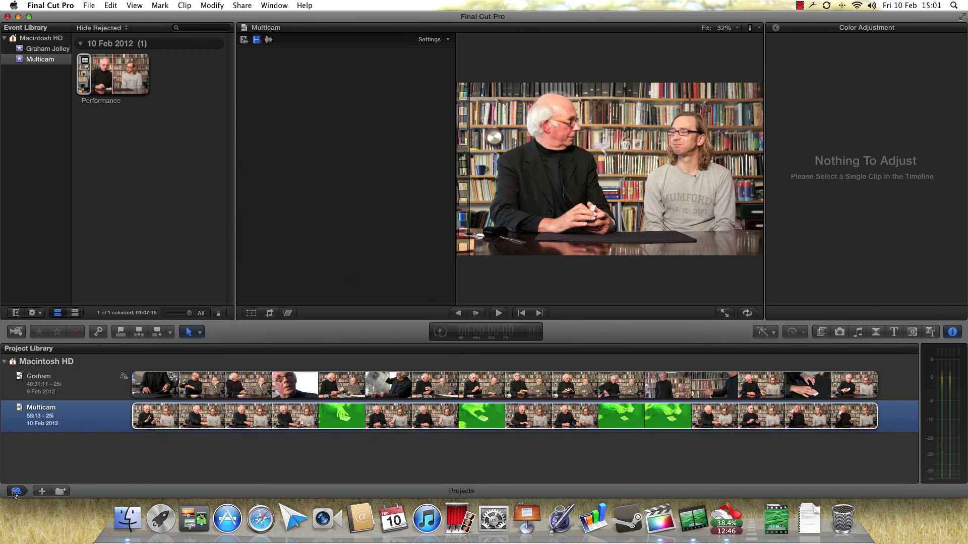
pyautogui.doubleClick(84, 419)
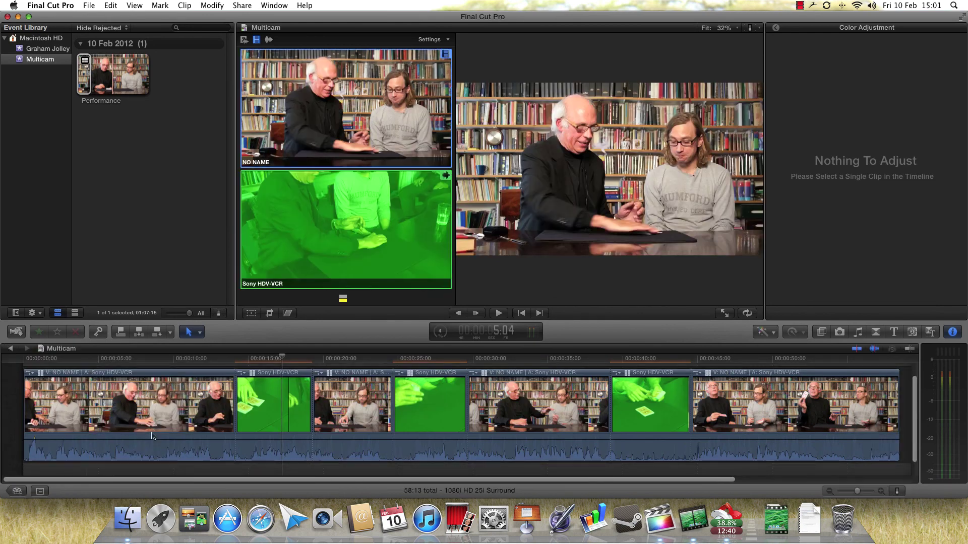